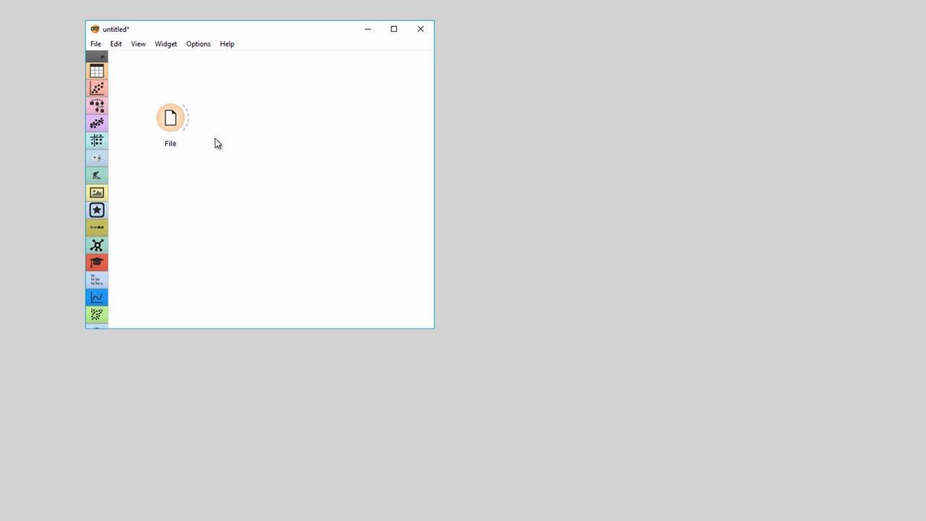
View the File widget's loaded wine.tab data: 178 instances, 13 features, column list.
{"action": "double_click", "coordinate": [179, 126]}
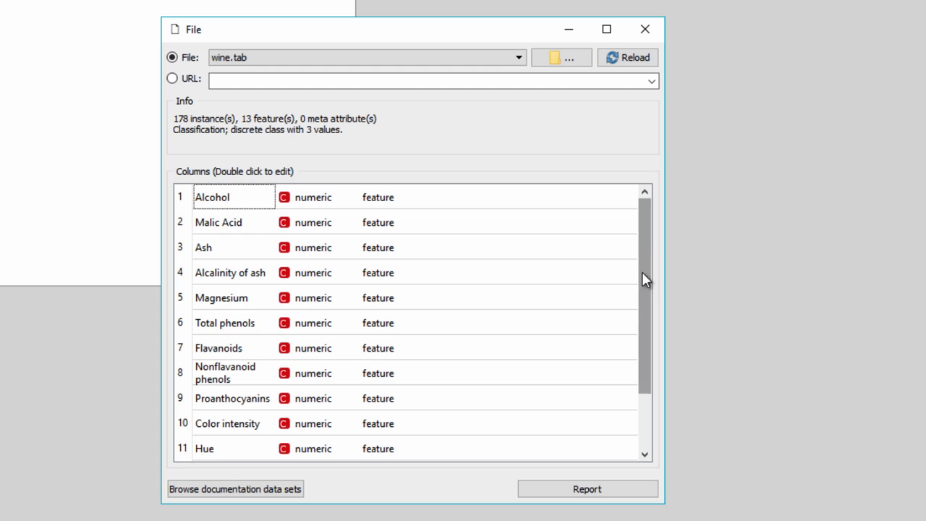
{"action": "left_click_drag", "start_coordinate": [642, 273], "coordinate": [643, 332]}
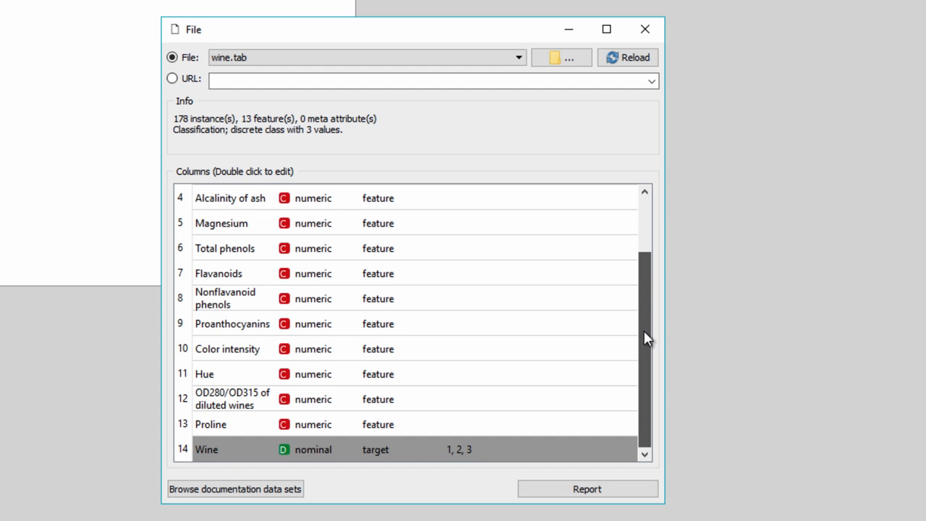
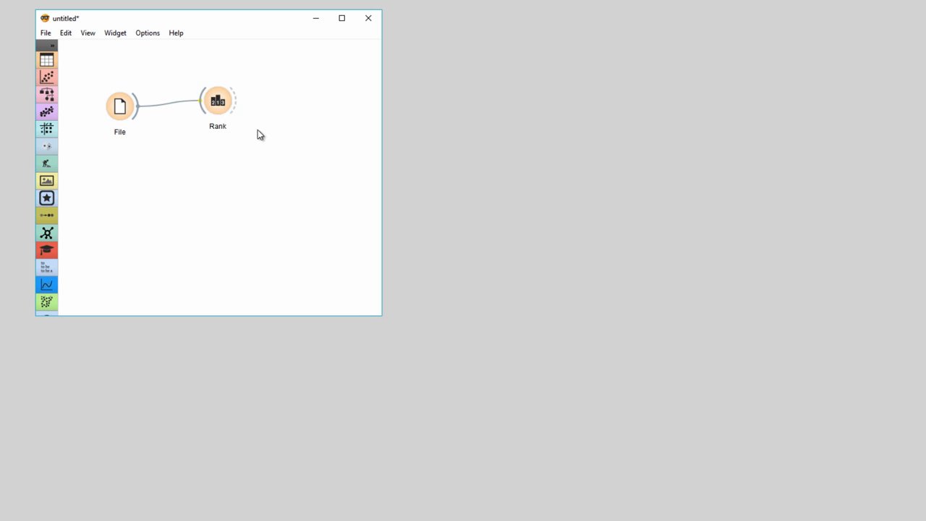
Add ReliefF scoring in Rank and sort the wine features by ReliefF.
{"action": "double_click", "coordinate": [226, 110]}
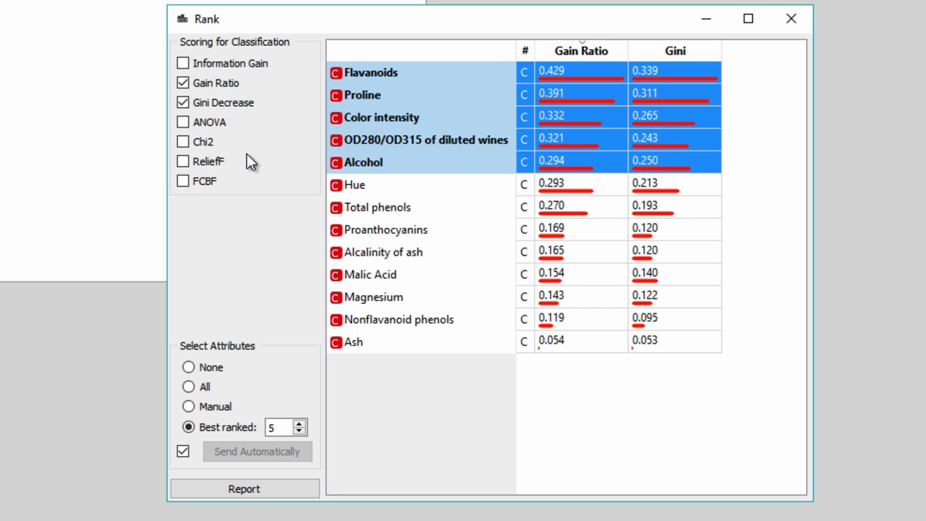
{"action": "left_click", "coordinate": [183, 162]}
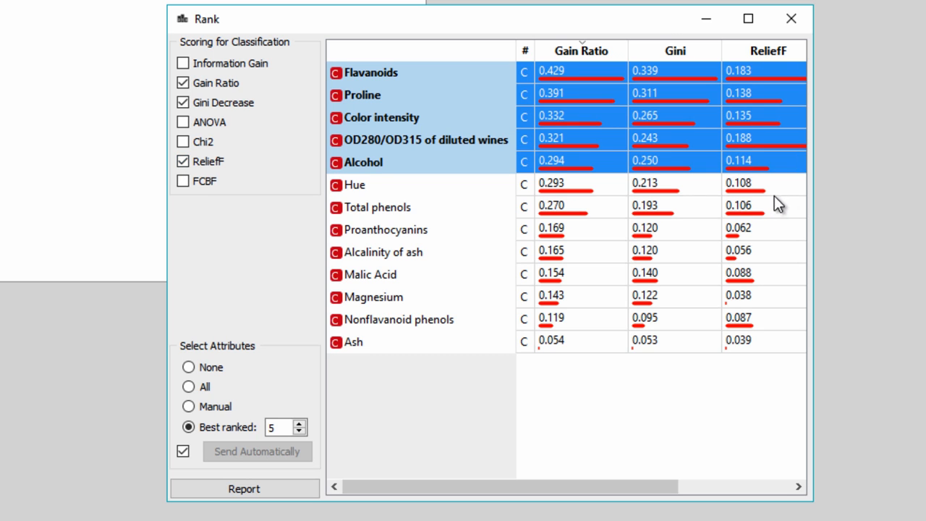
{"action": "left_click_drag", "start_coordinate": [813, 195], "coordinate": [865, 195]}
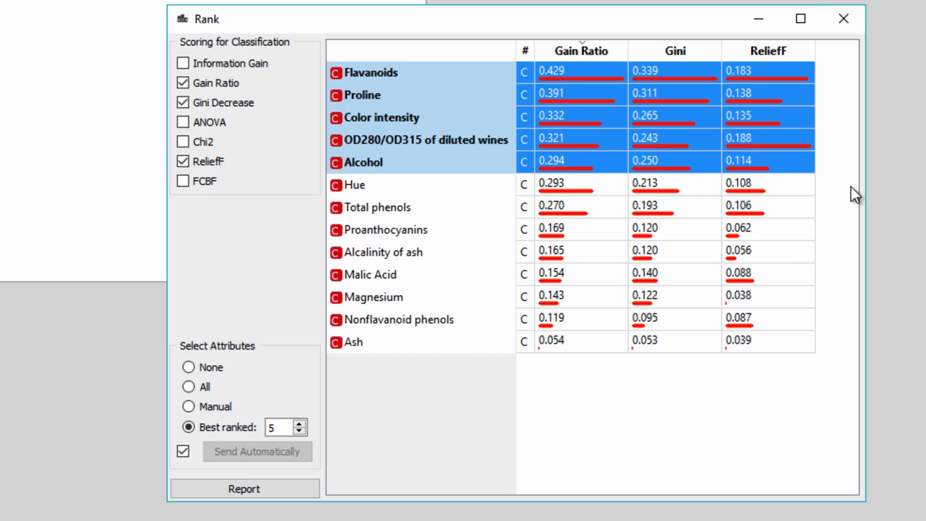
{"action": "left_click", "coordinate": [789, 53]}
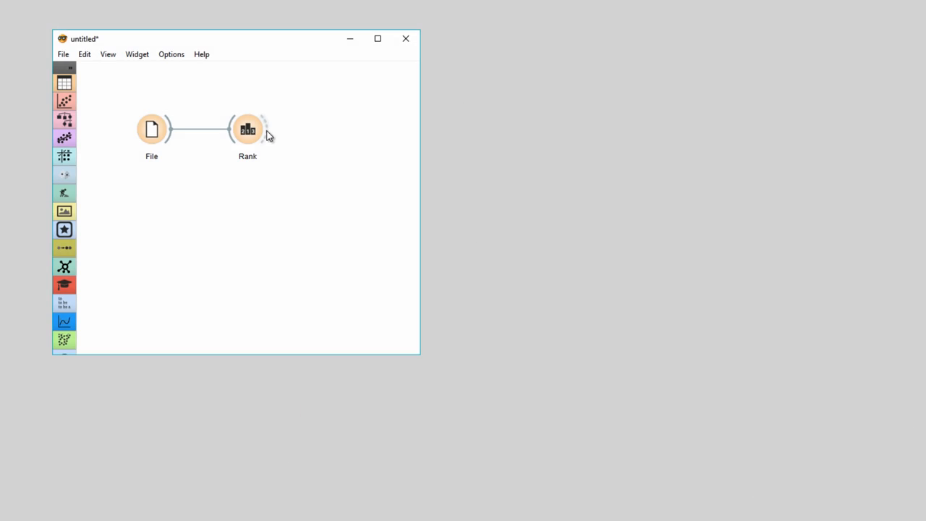
Connect a Box Plot widget after Rank.
{"action": "left_click_drag", "start_coordinate": [307, 130], "coordinate": [313, 130]}
{"action": "type", "text": "b"}
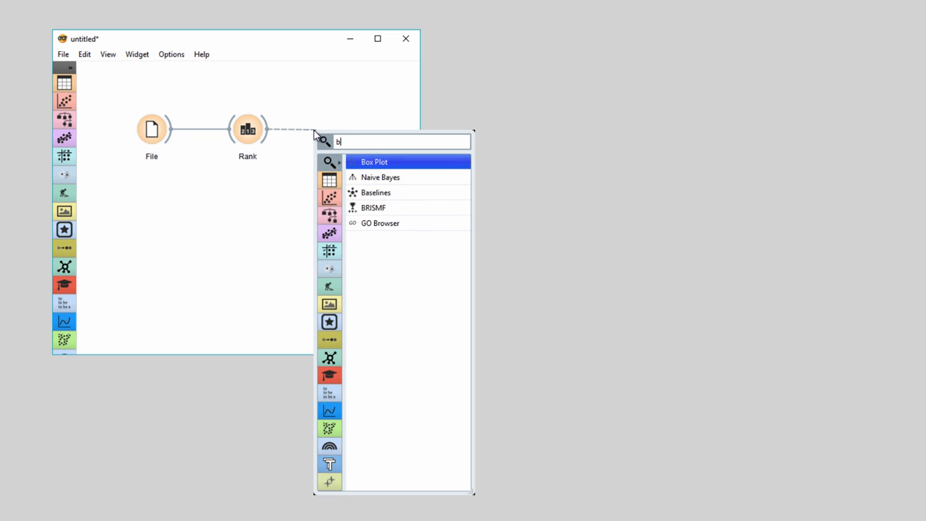
{"action": "type", "text": "ox"}
{"action": "key", "text": "Return"}
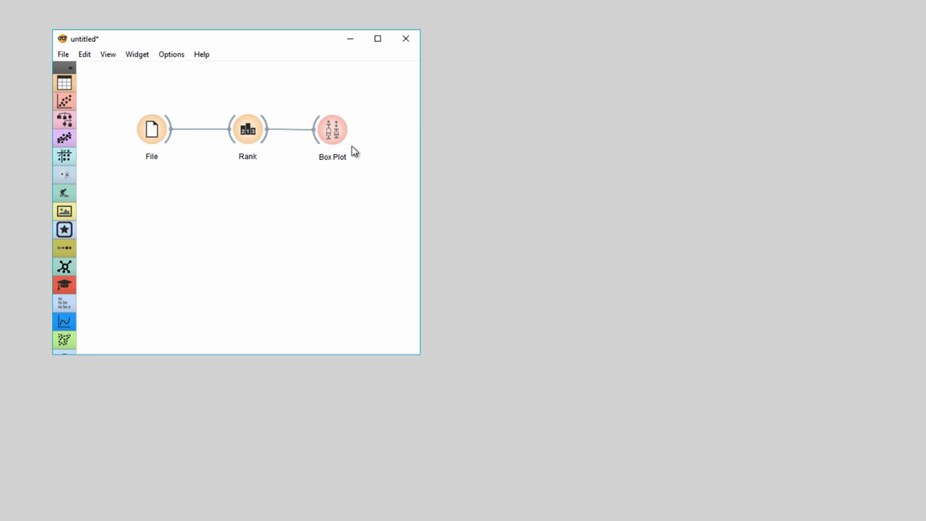
Group the box plot of the top attribute by Wine class.
{"action": "double_click", "coordinate": [332, 133]}
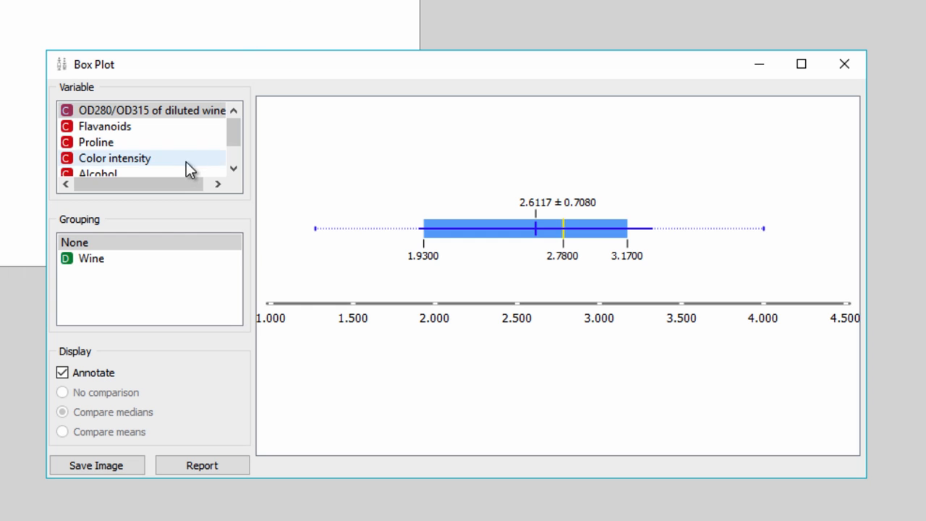
{"action": "left_click", "coordinate": [153, 262]}
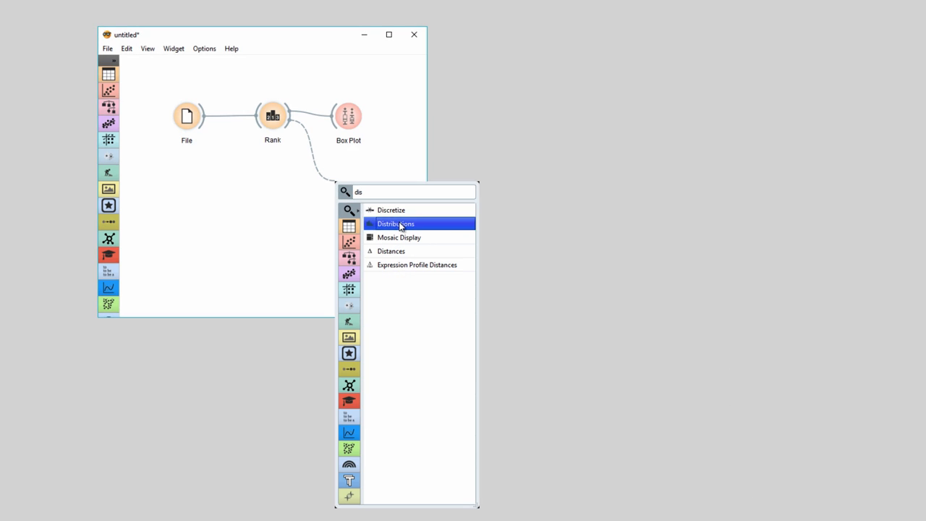
Attach a Distributions widget to Rank and view it.
{"action": "left_click", "coordinate": [400, 225]}
{"action": "double_click", "coordinate": [358, 189]}
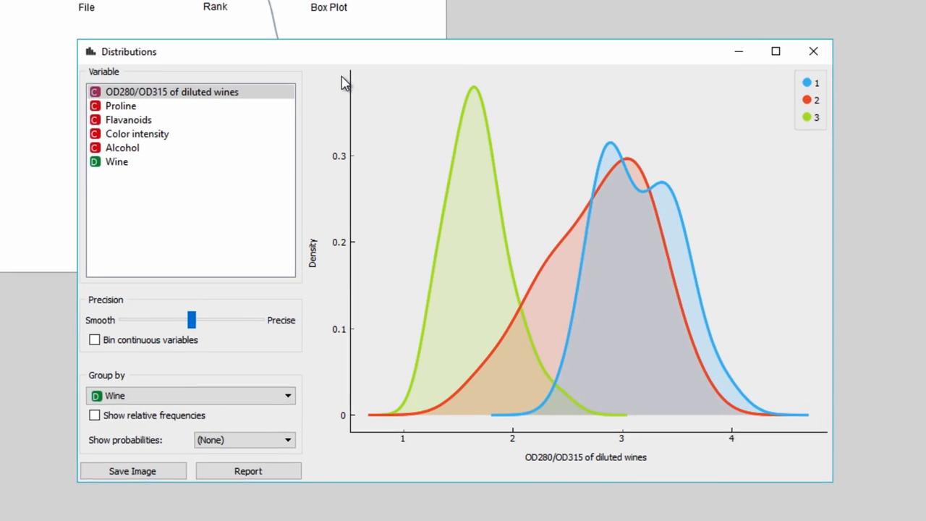
Review density curves for Proline, Flavanoids, Color intensity and Alcohol per wine class.
{"action": "left_click", "coordinate": [222, 100]}
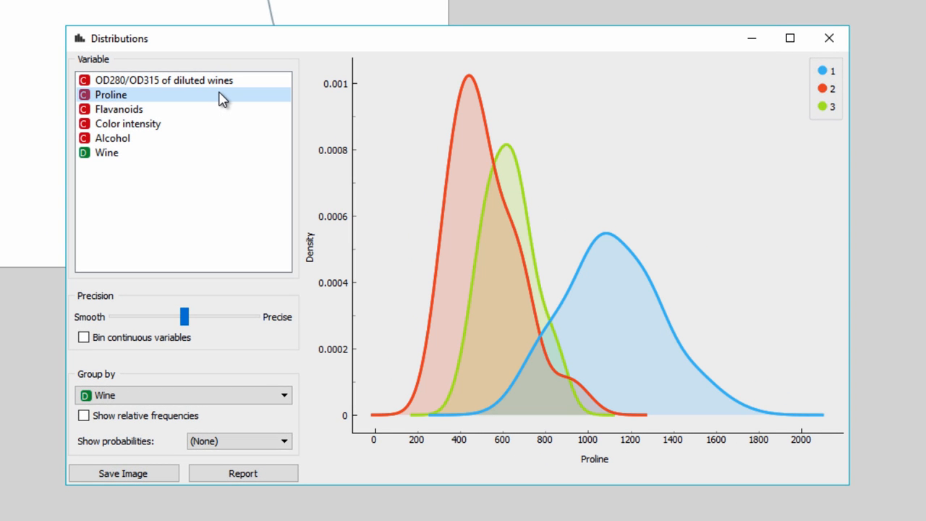
{"action": "left_click", "coordinate": [212, 110]}
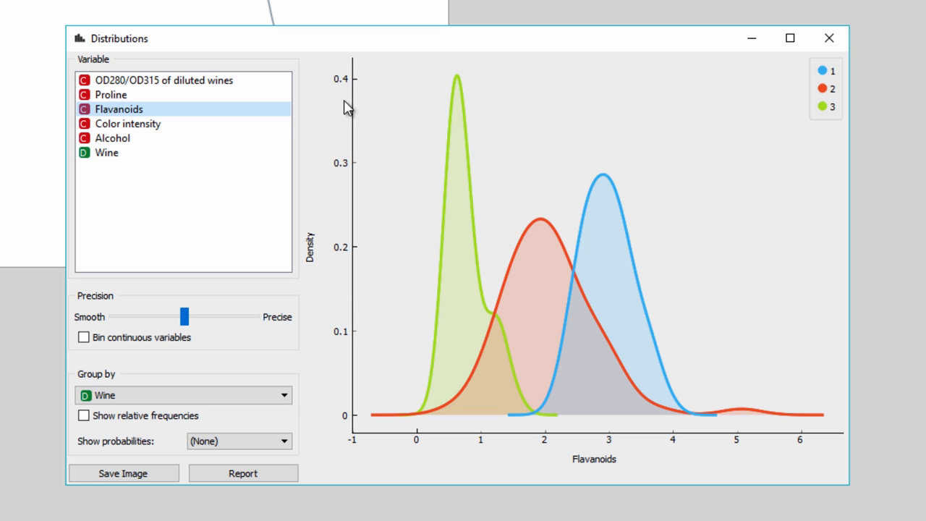
{"action": "left_click", "coordinate": [235, 128]}
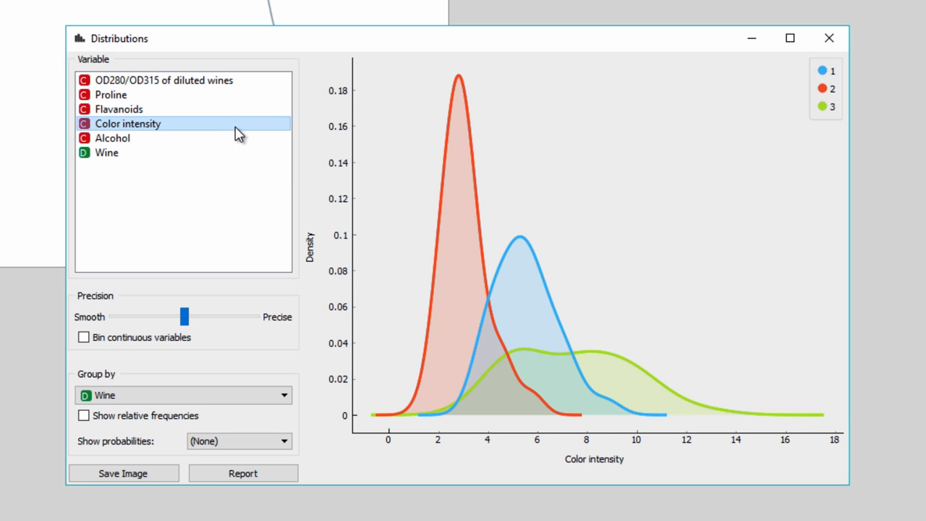
{"action": "left_click", "coordinate": [224, 144]}
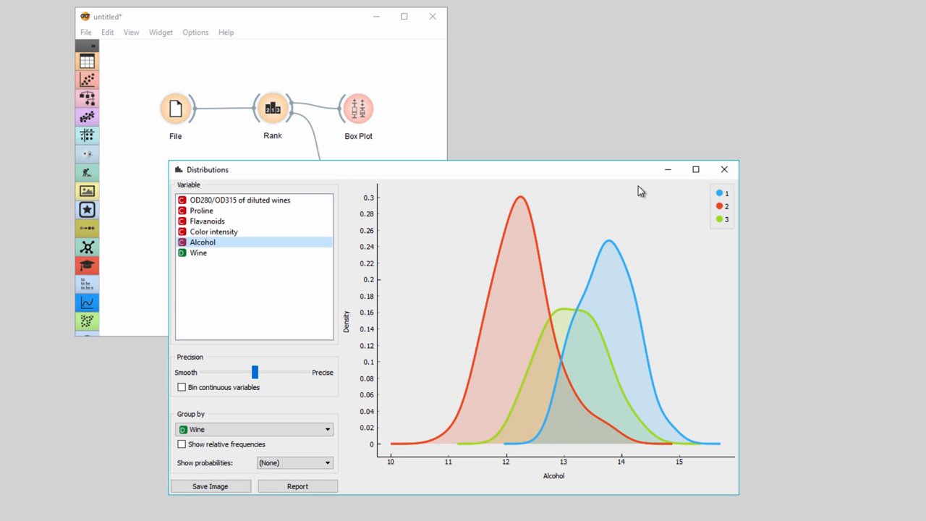
{"action": "left_click", "coordinate": [723, 170]}
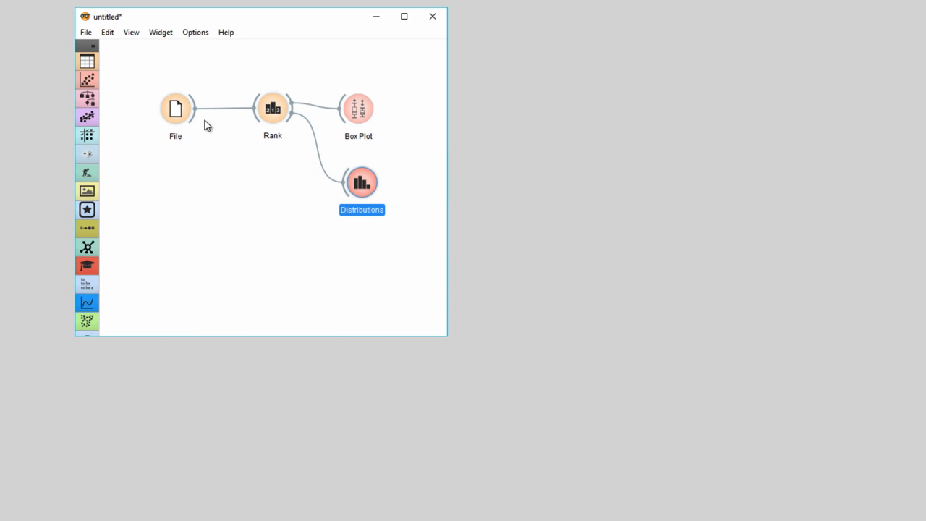
Load housing.tab in File and review its regression feature scores in Rank.
{"action": "double_click", "coordinate": [185, 111]}
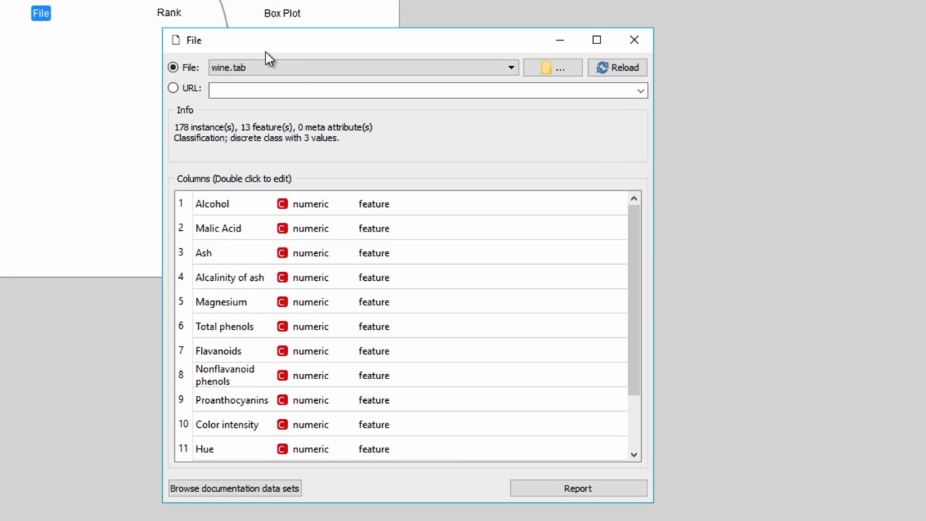
{"action": "left_click", "coordinate": [291, 71]}
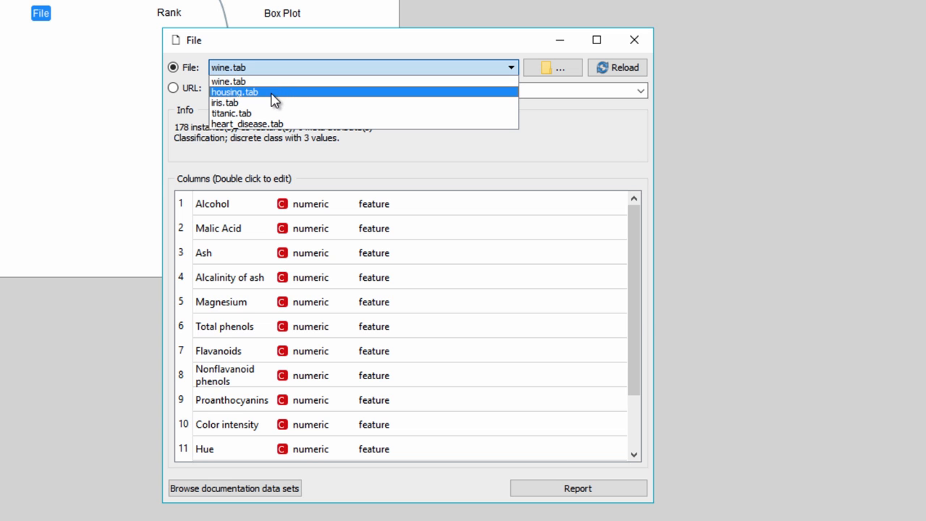
{"action": "left_click", "coordinate": [271, 94]}
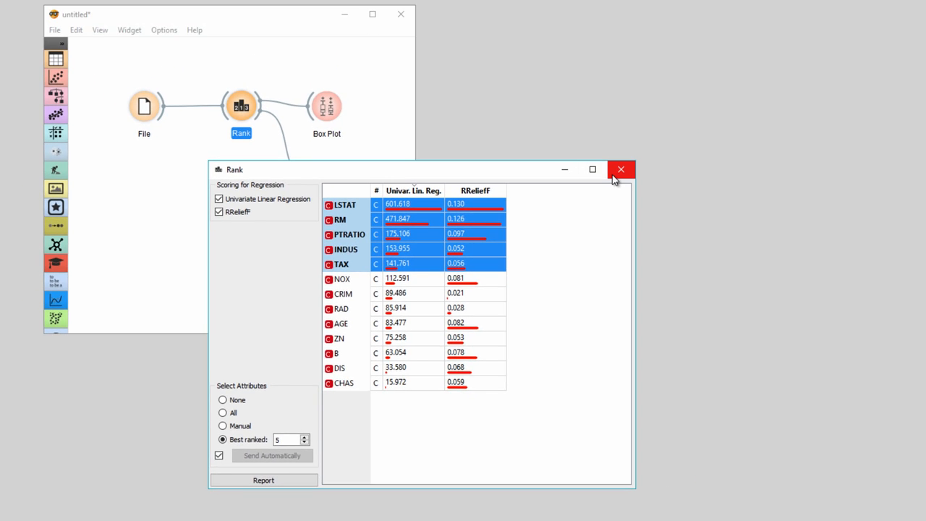
{"action": "left_click", "coordinate": [616, 173]}
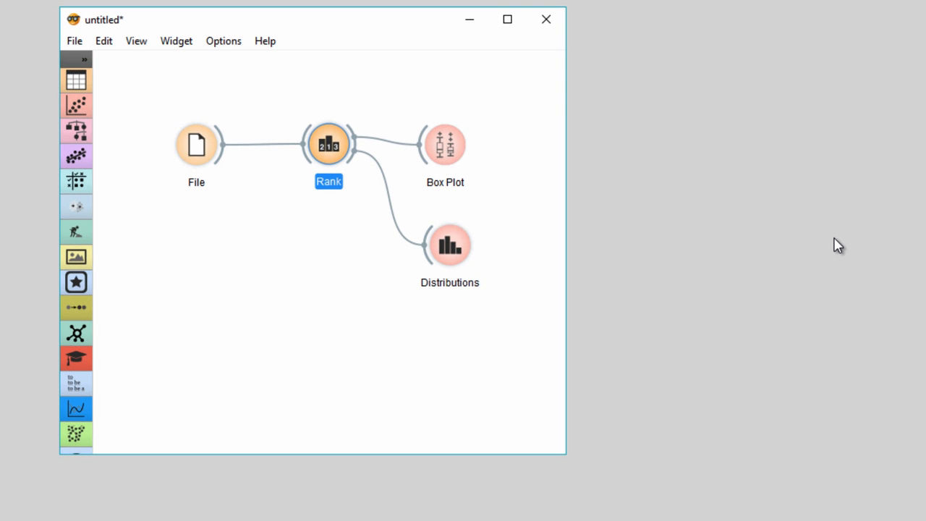